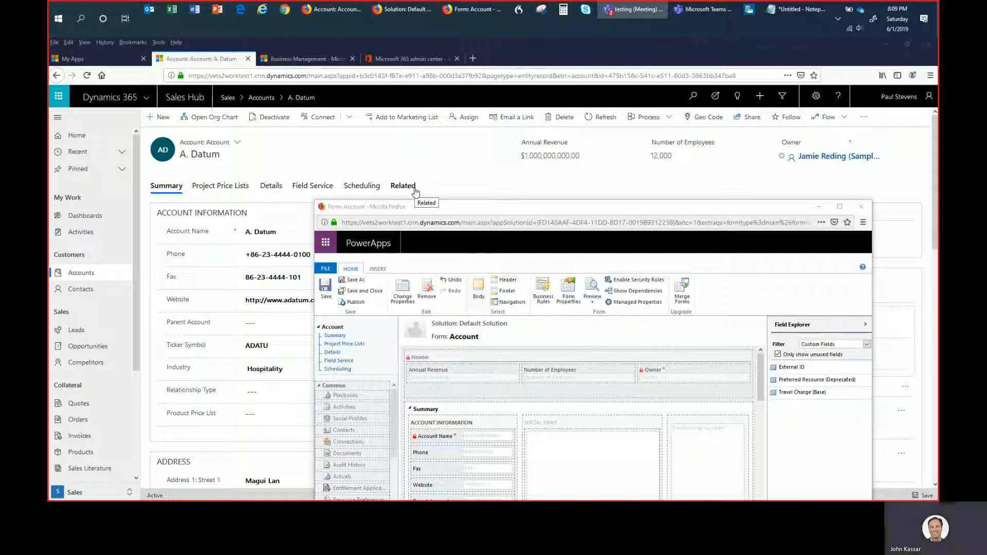
- Look through the record types related to the A. Datum account
click(415, 191)
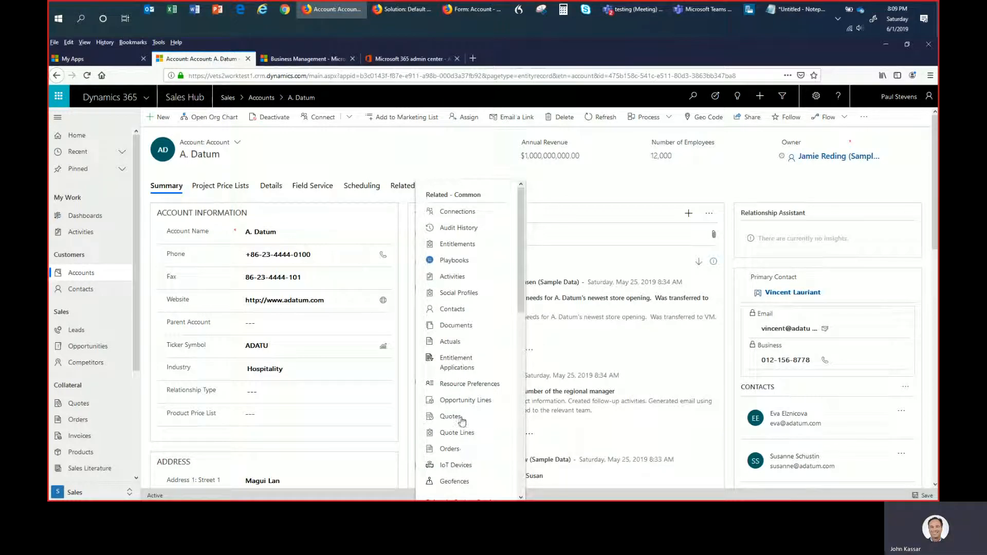
click(419, 153)
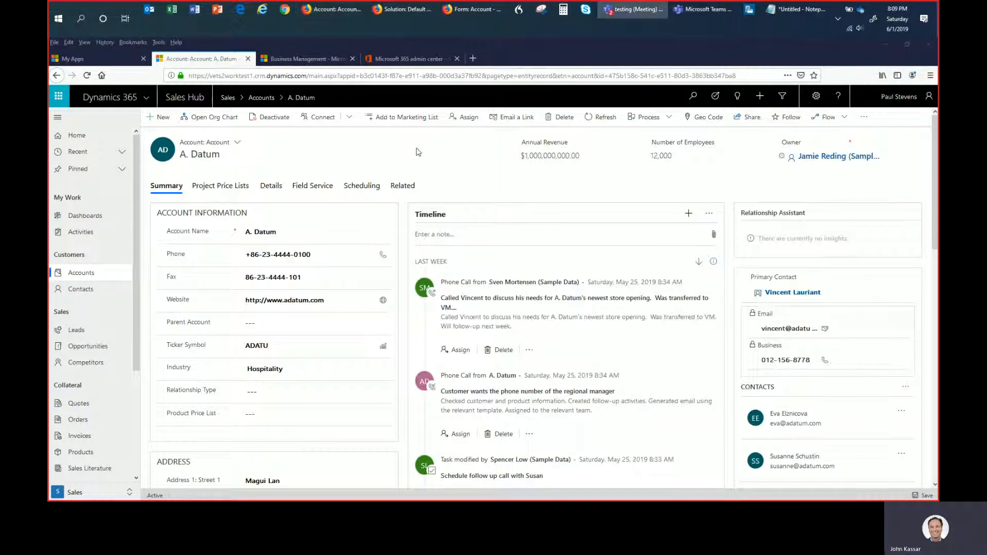
- Switch to the Account form editor window and insert a one-column tab after the Summary tab
key(alt+Tab)
key(alt+Tab)
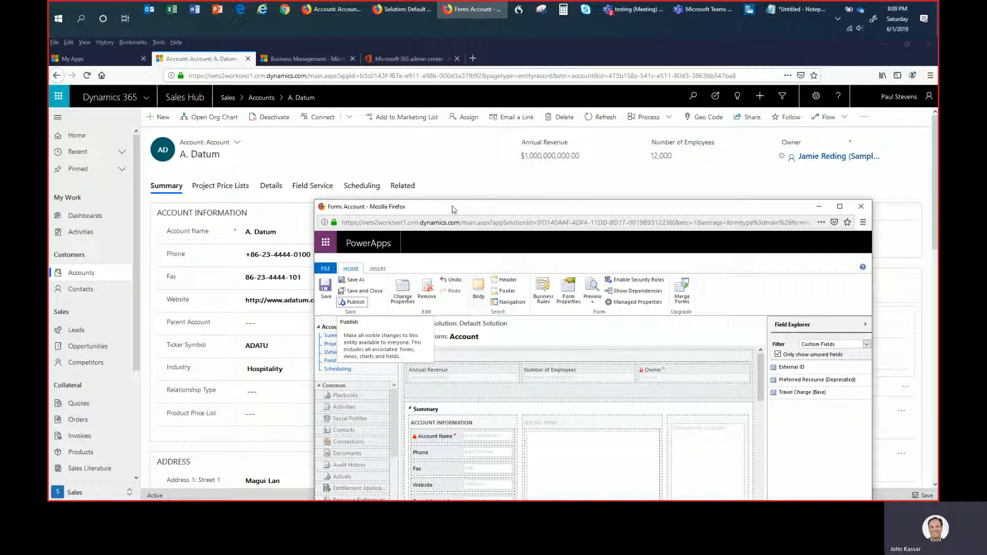
drag(452, 210, 391, 88)
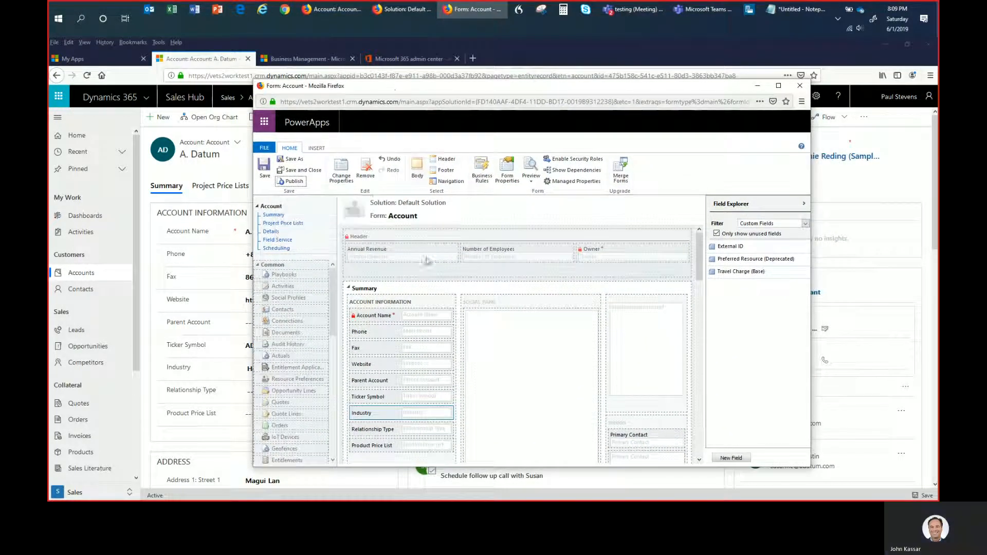
scroll(424, 346, down, 5)
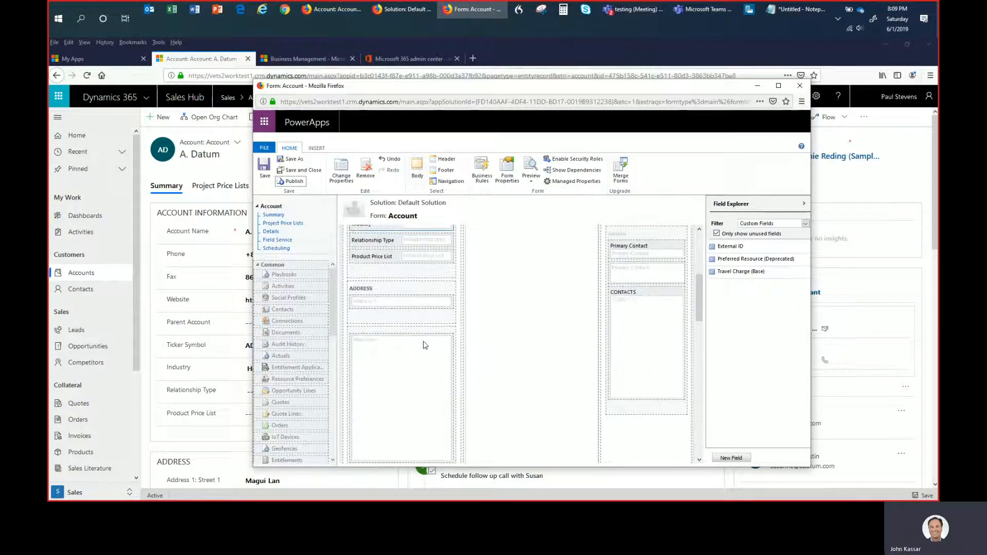
scroll(413, 365, down, 3)
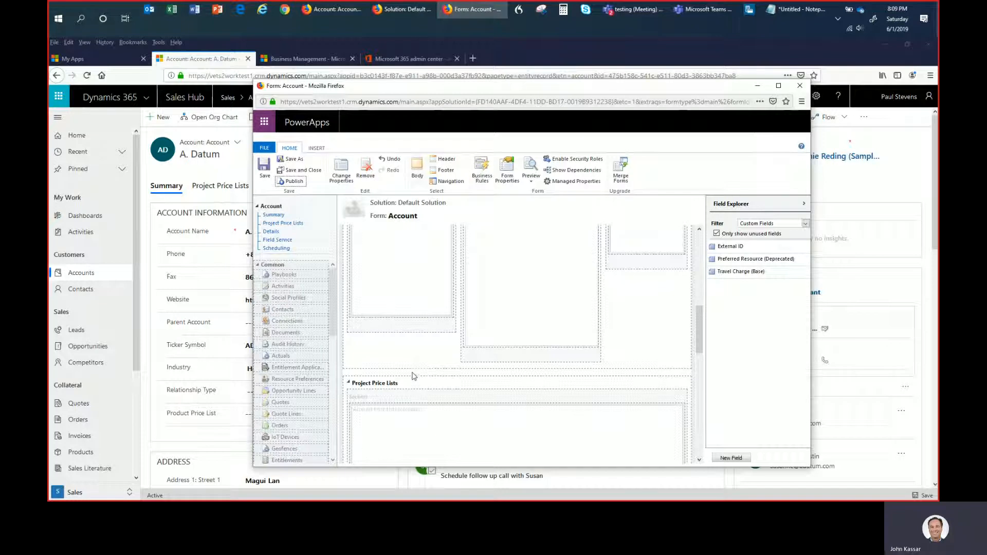
scroll(414, 378, up, 8)
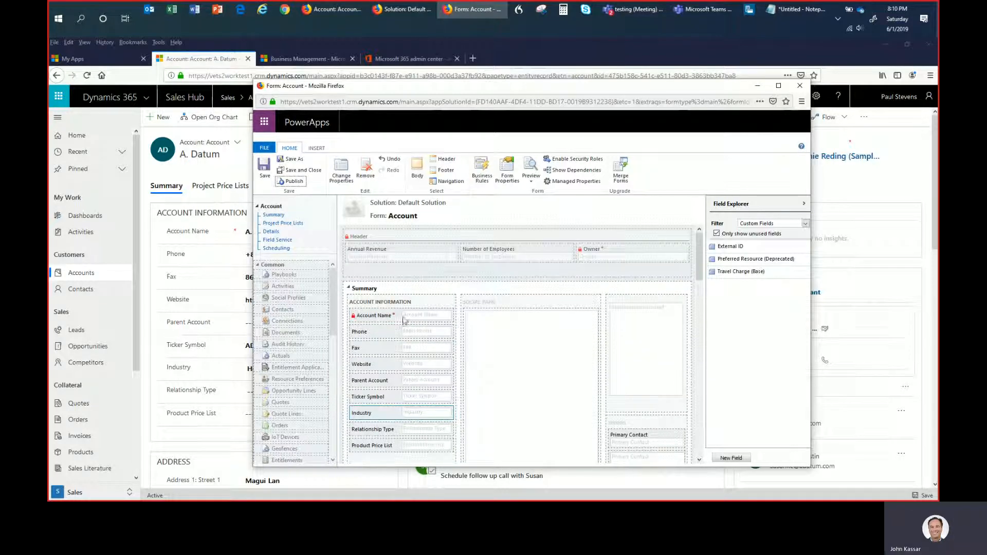
click(422, 289)
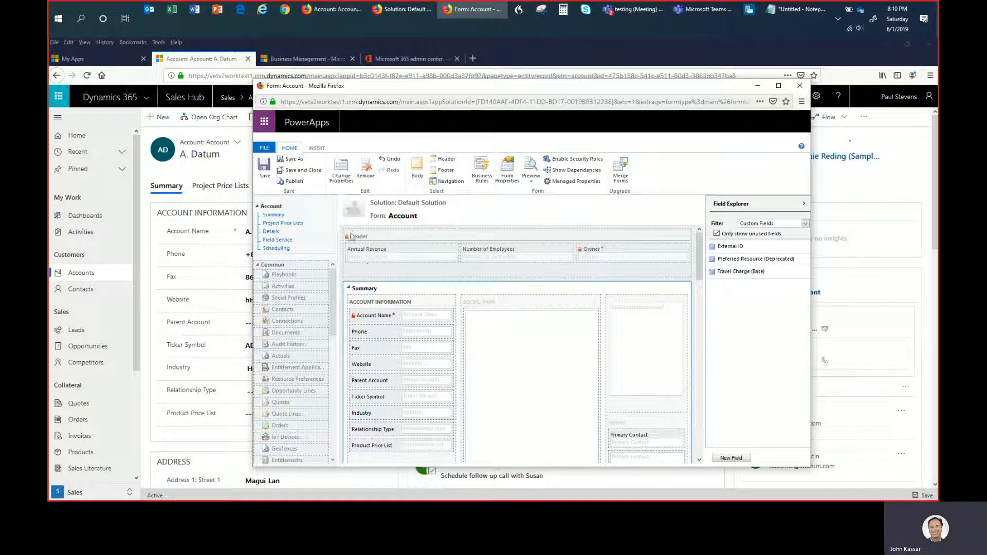
click(317, 149)
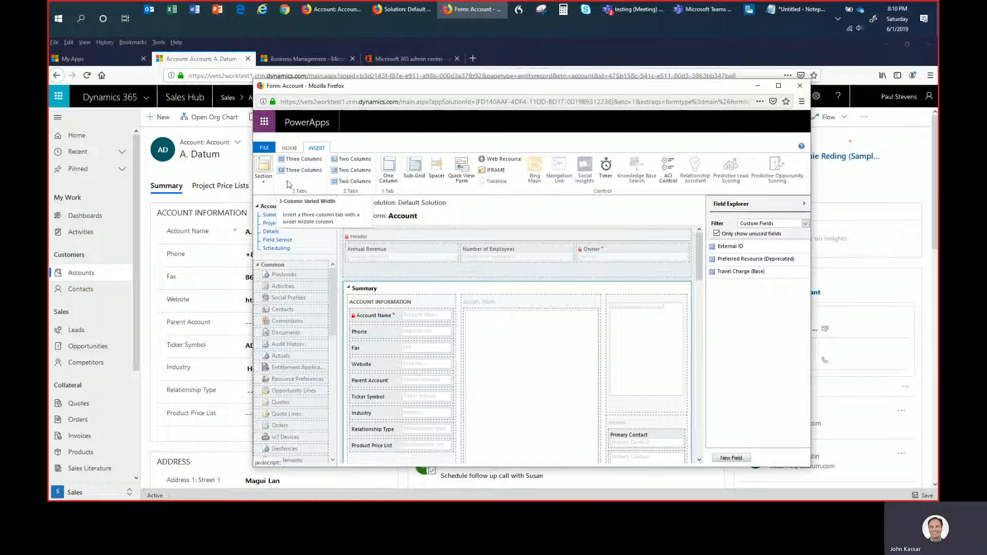
click(265, 186)
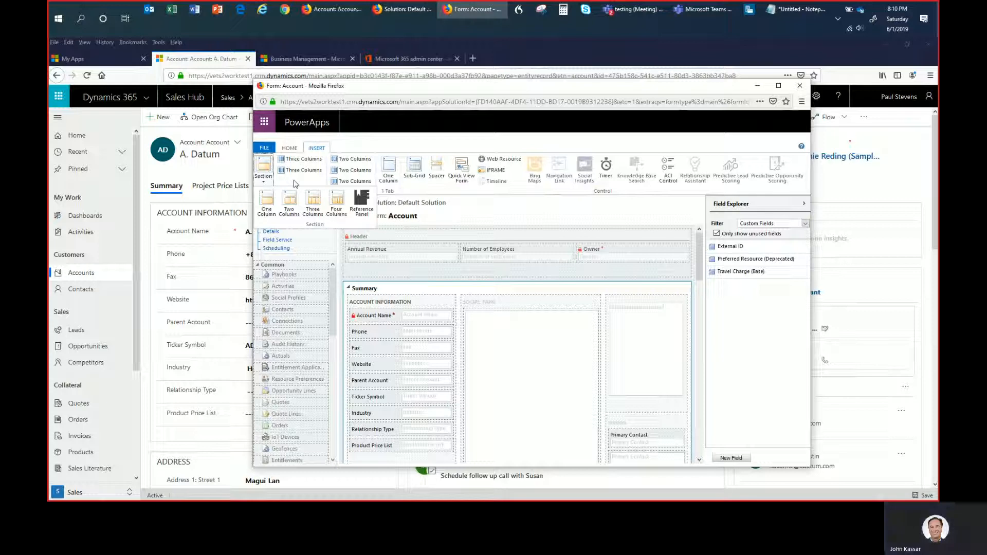
click(296, 177)
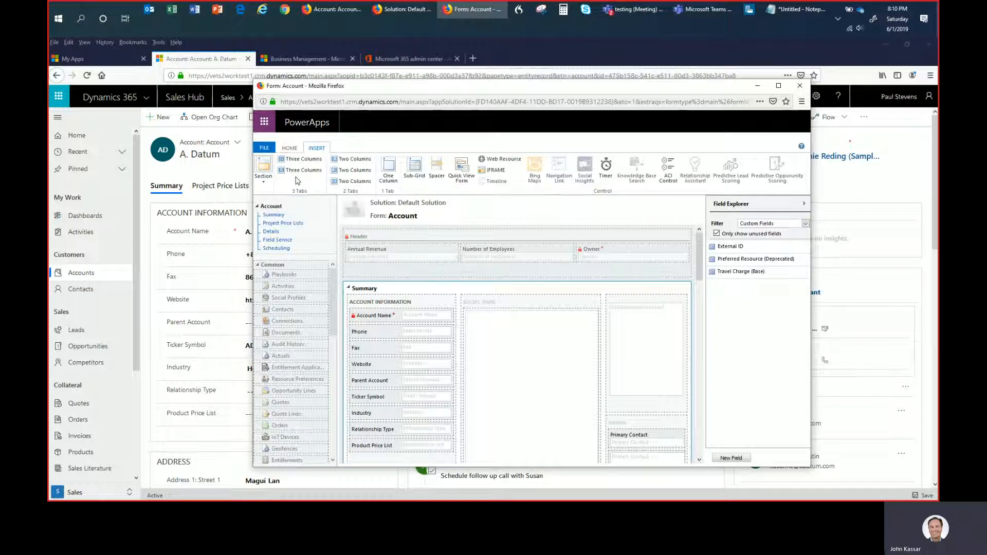
click(391, 173)
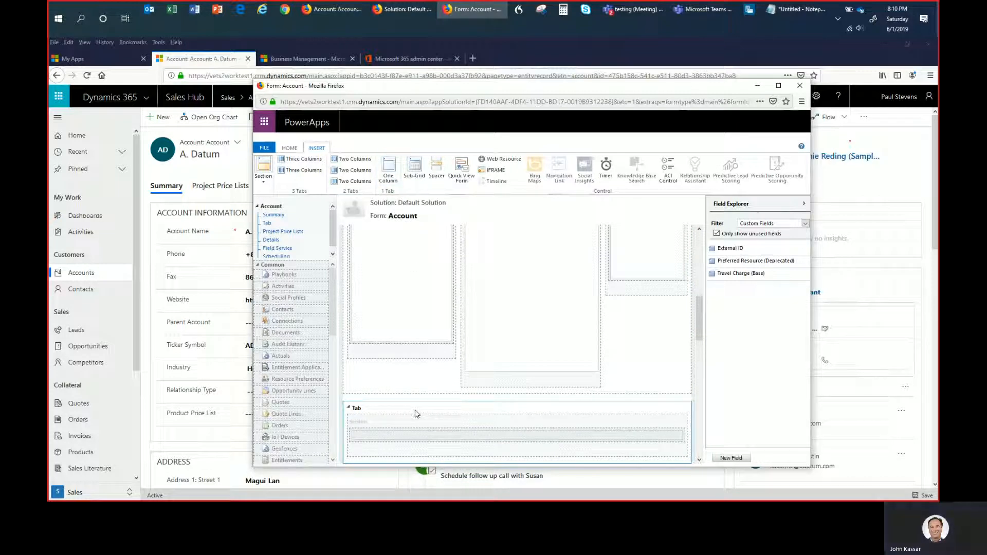
- Set the label of the new one-column tab to "Opportunities"
double_click(416, 414)
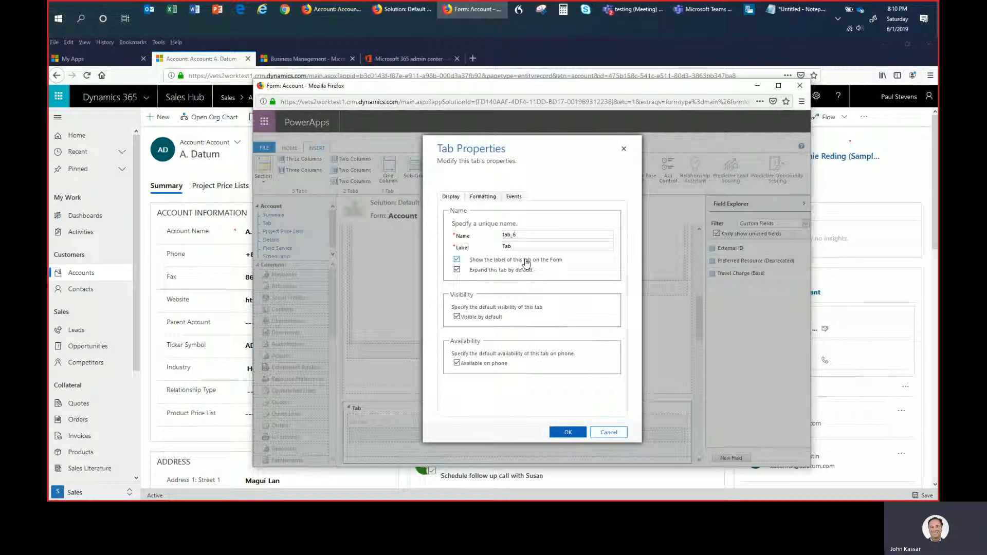
double_click(508, 246)
text(Opportunities)
click(566, 433)
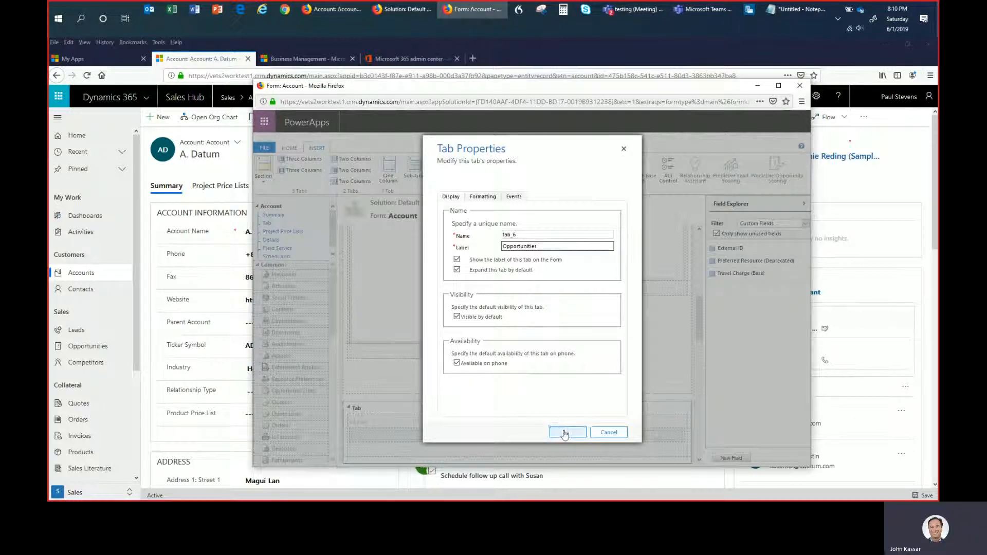
- Insert a sub-grid in the Opportunities tab's section, with the name "opportunities" and the label "Opportunities"
click(391, 432)
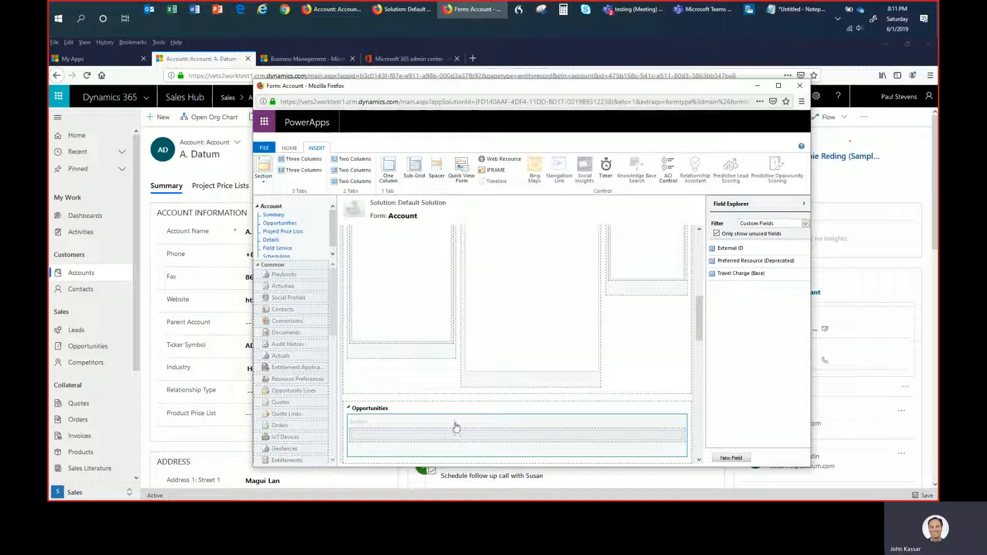
click(415, 171)
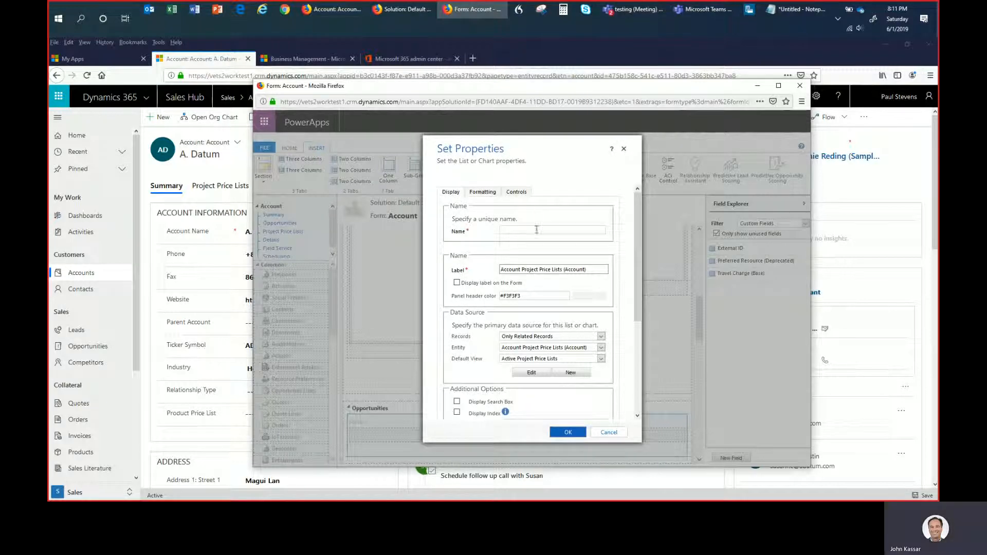
click(519, 231)
text(oppoertu)
key(BackSpace)
key(BackSpace)
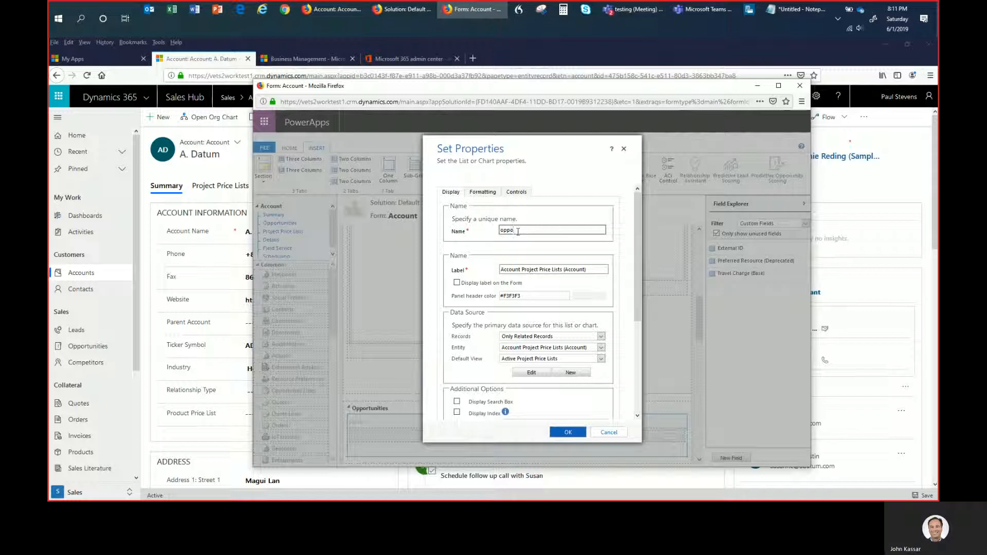
text(rtunities)
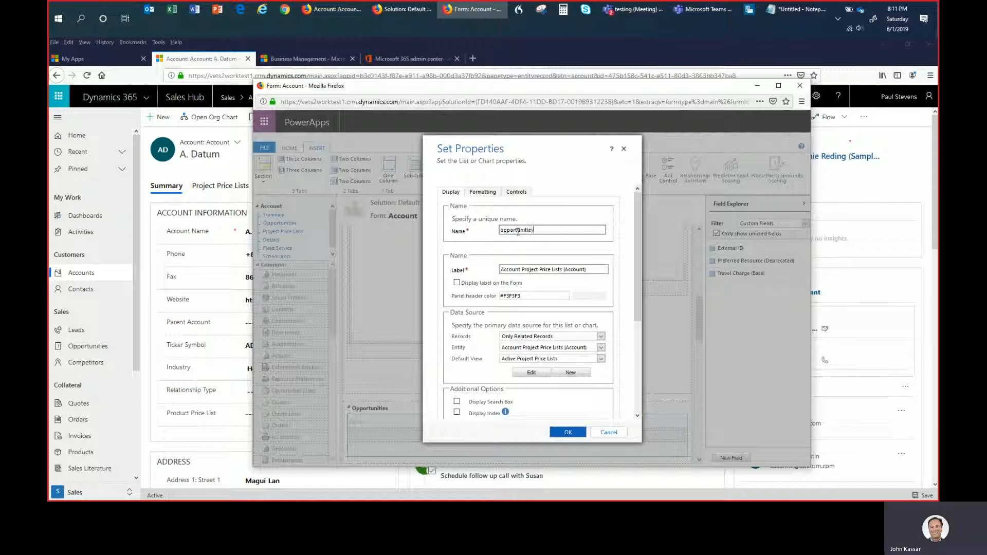
key(Tab)
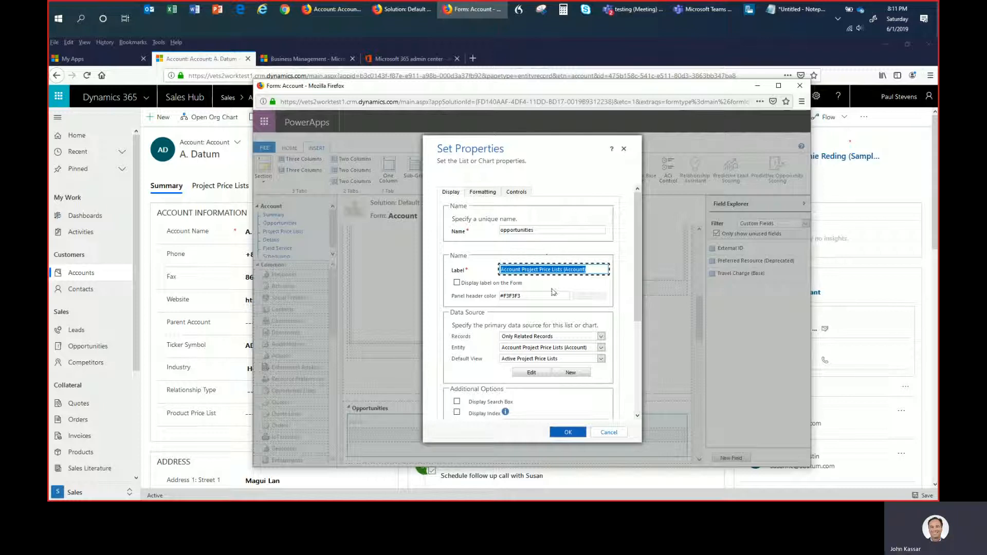
text(Opportunities)
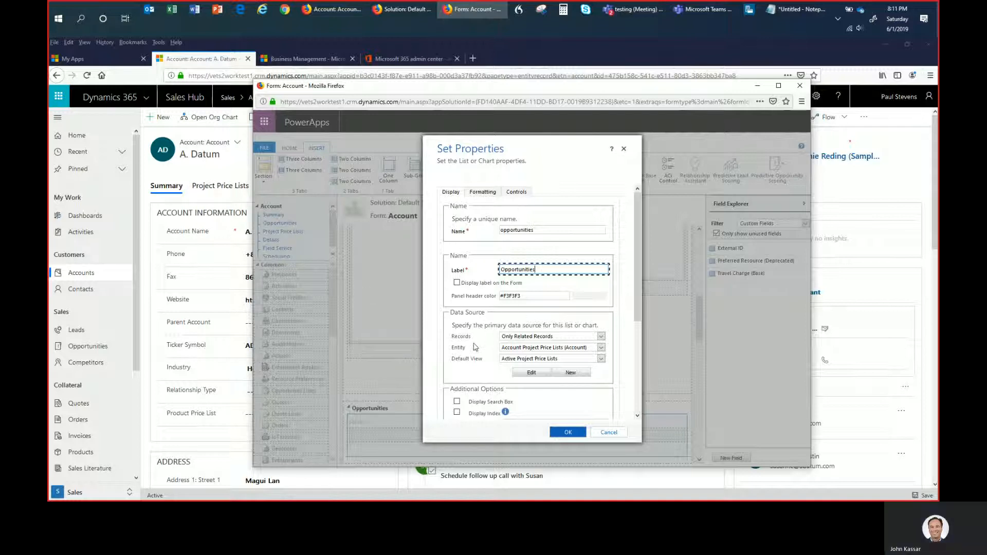
- Set the sub-grid's entity to Opportunities (Account) and its default view to Open Opportunities, and confirm the properties
click(526, 353)
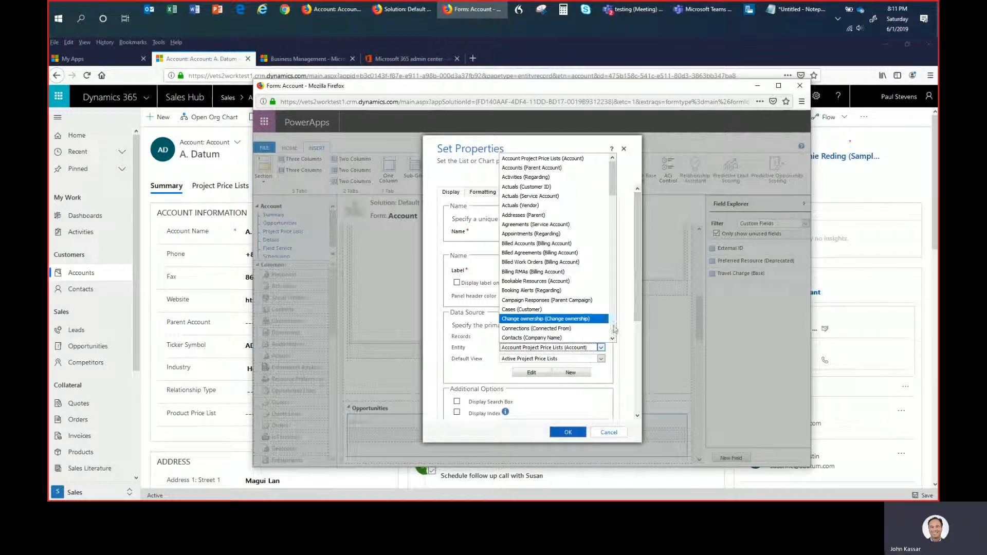
scroll(614, 330, down, 5)
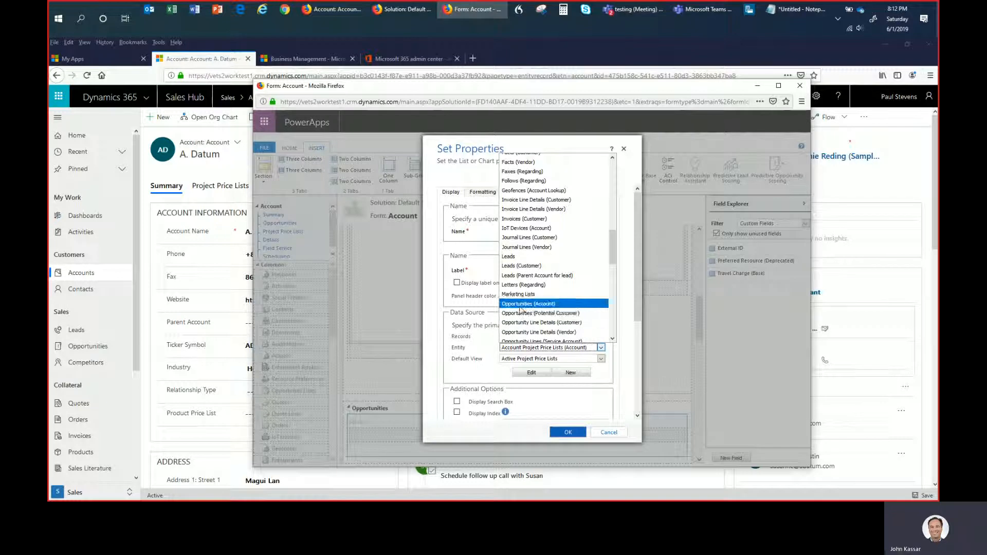
key(Up)
key(Return)
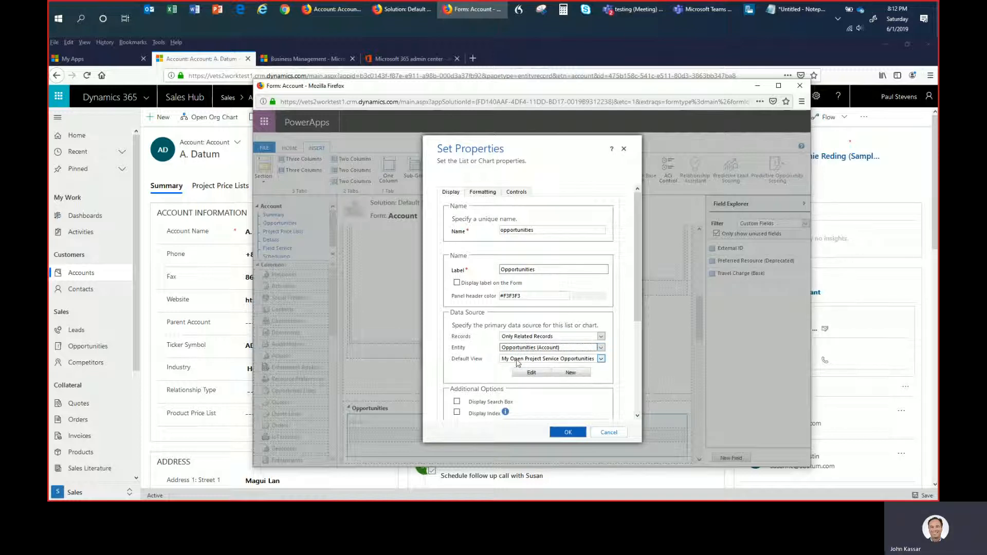
click(517, 359)
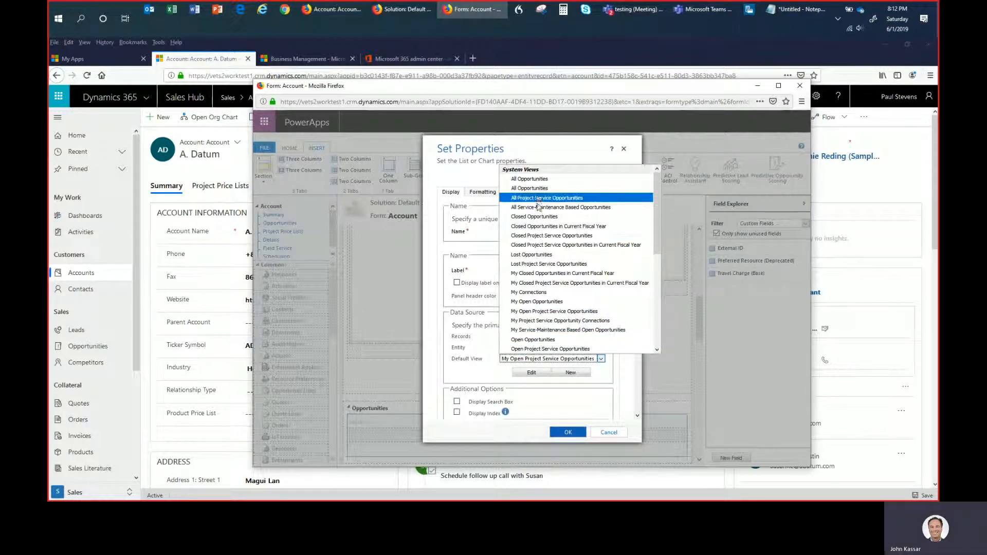
click(508, 341)
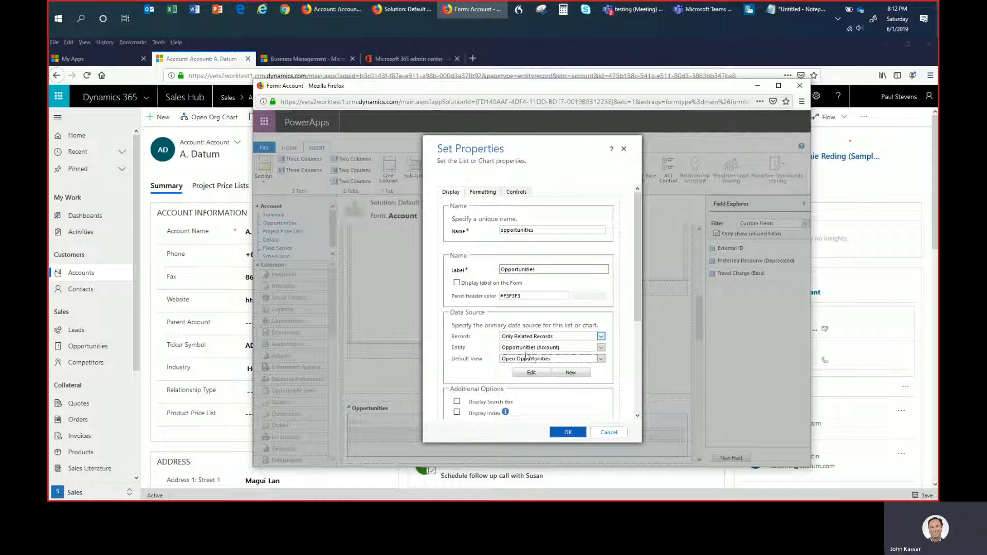
click(568, 434)
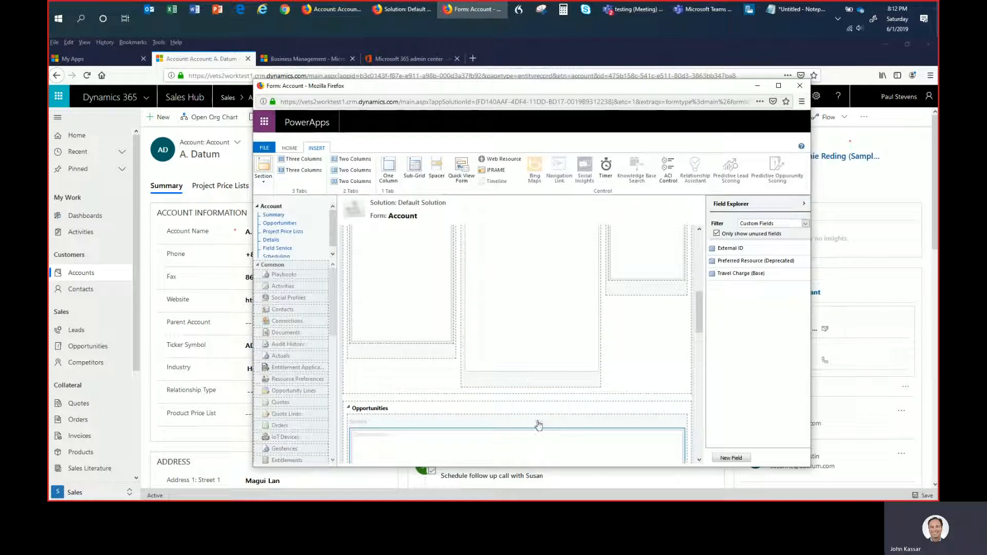
- Save and publish the Account form with the new Opportunities tab
scroll(435, 412, down, 2)
scroll(445, 411, down, 2)
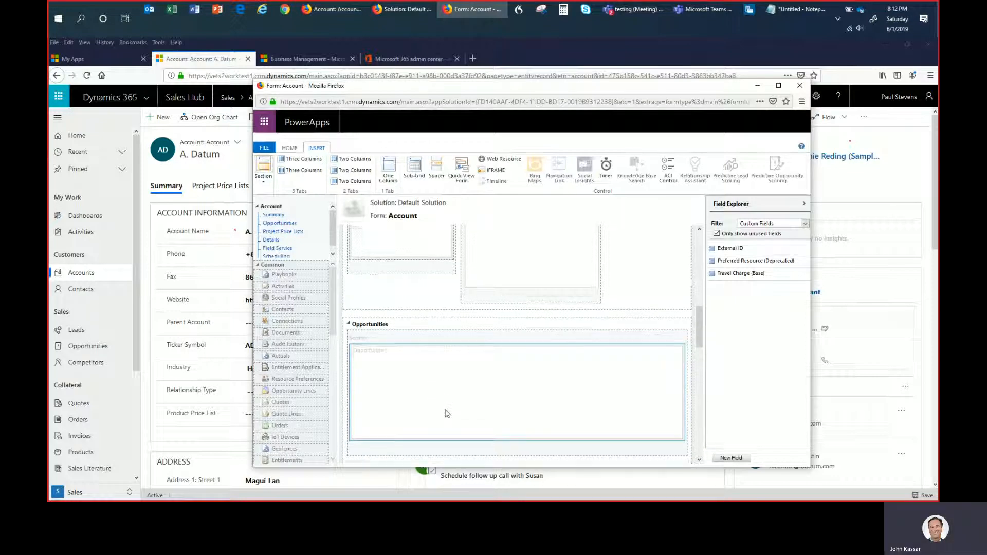
scroll(445, 411, up, 3)
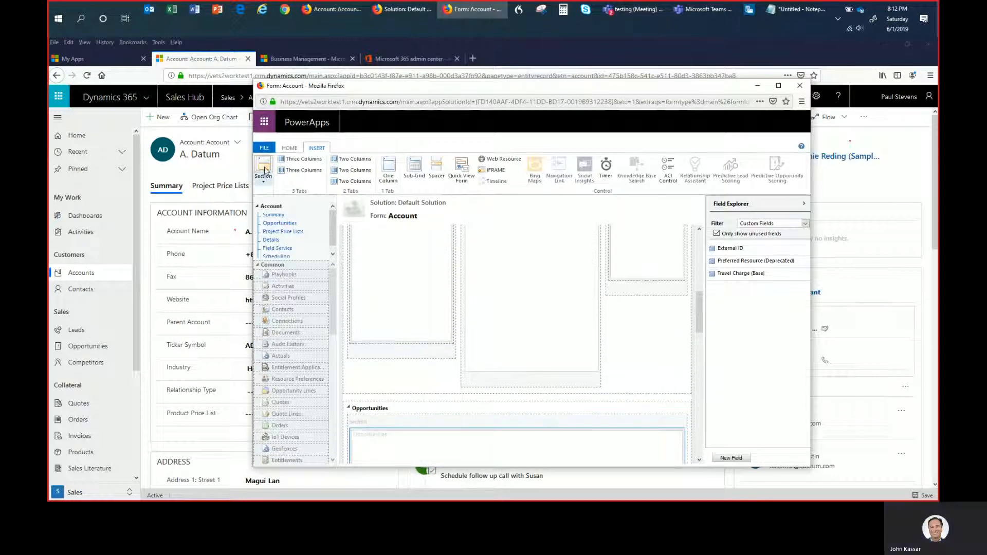
click(288, 148)
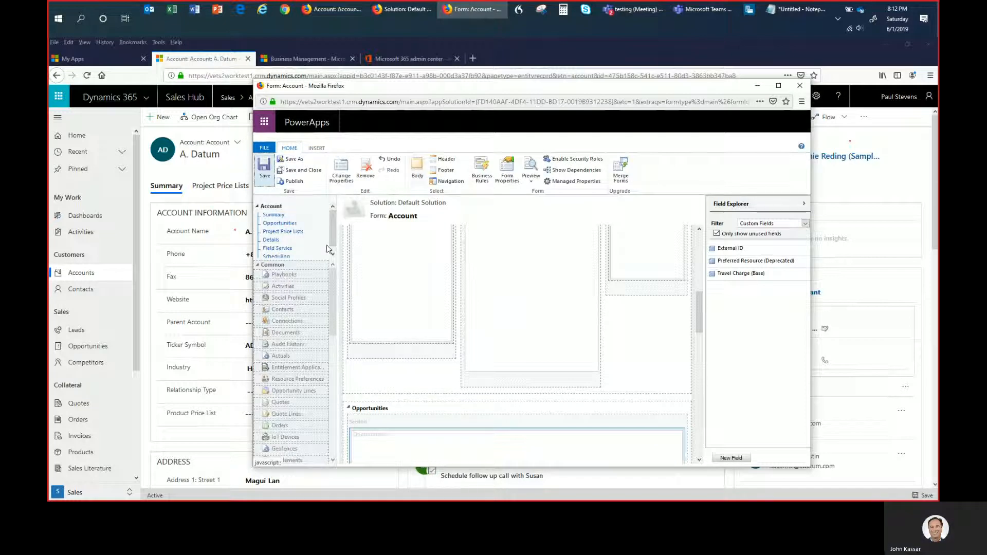
click(302, 184)
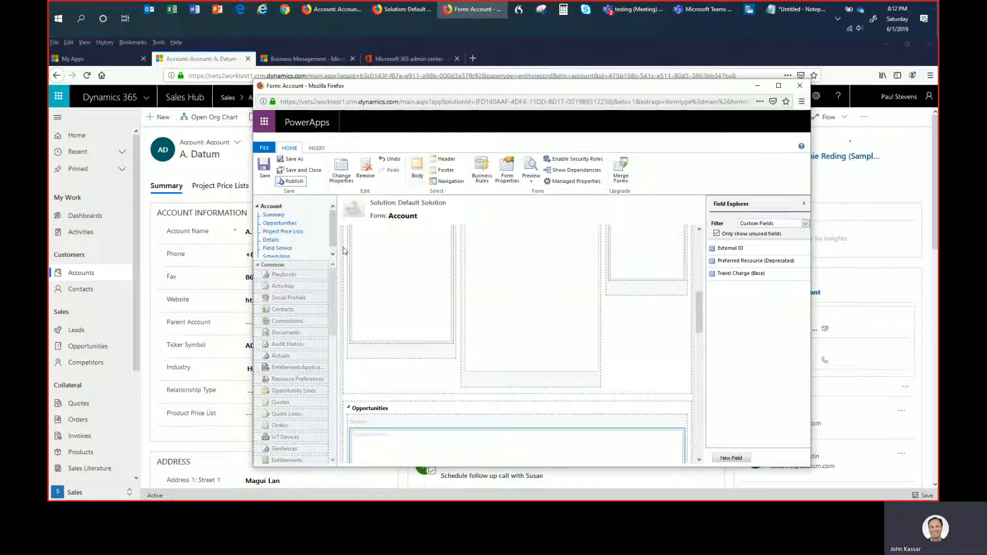
- Reload the A. Datum account record and open "Interested in our newer offerings" from its Opportunities tab
click(200, 174)
key(F5)
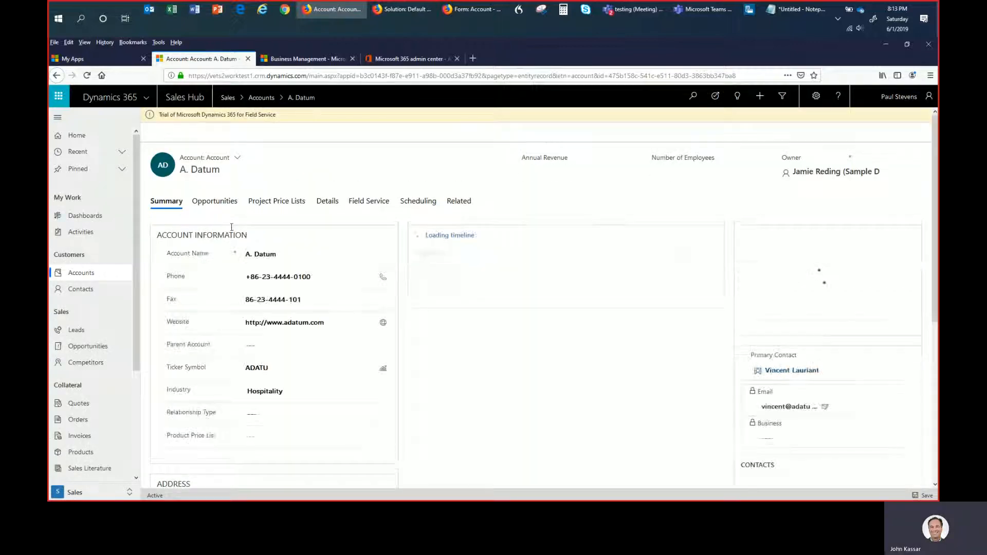
click(218, 205)
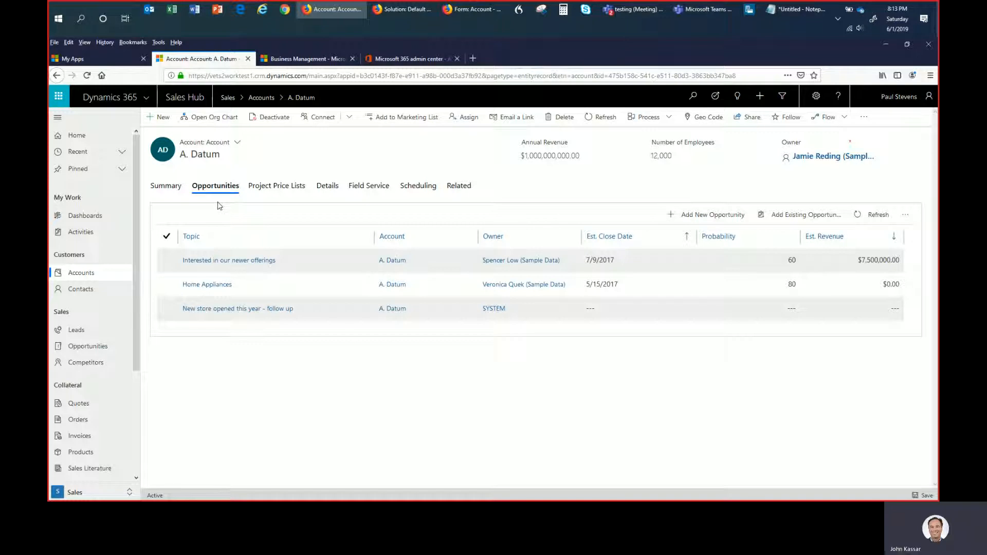
click(233, 263)
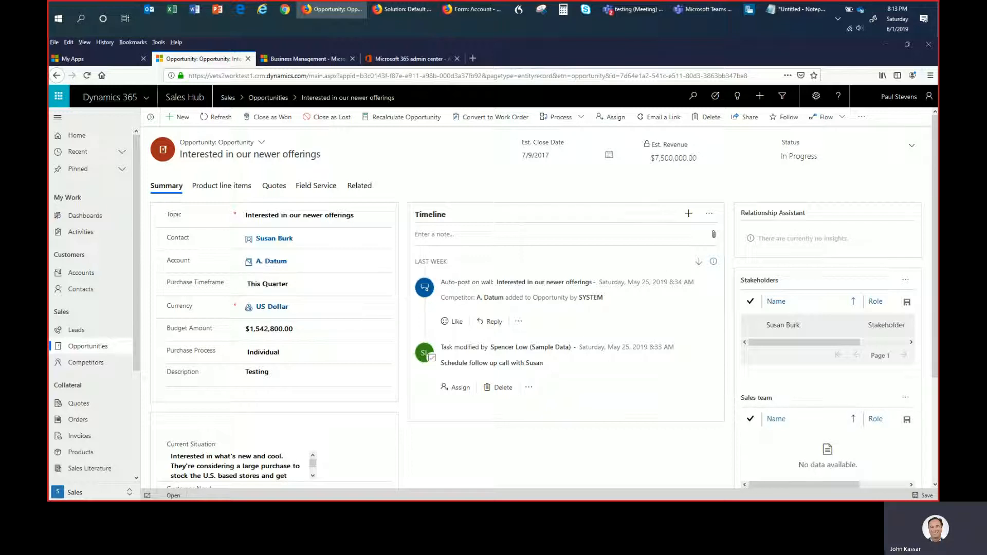
key(alt+Tab)
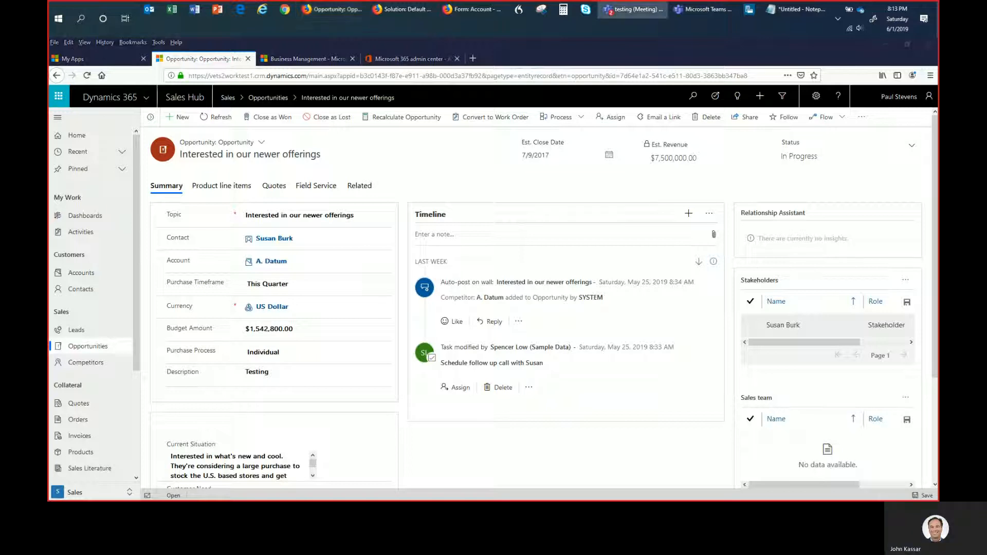